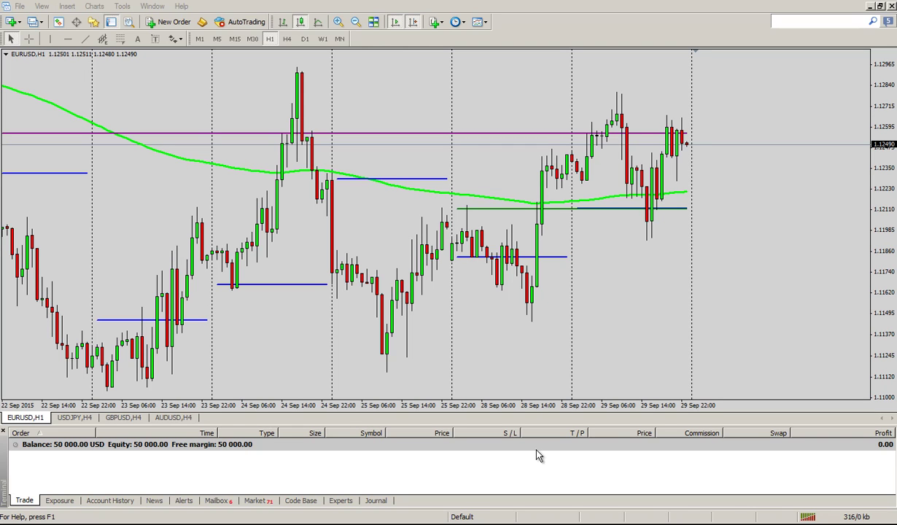
Bring the black USDJPY H4 chart with its CCI(14) indicator to the front
{"action": "left_click", "coordinate": [82, 419]}
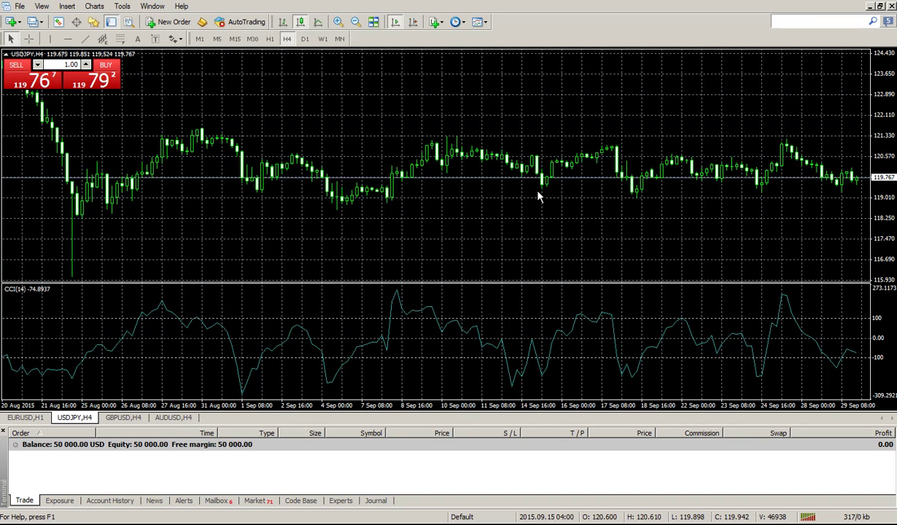
{"action": "left_click", "coordinate": [34, 420]}
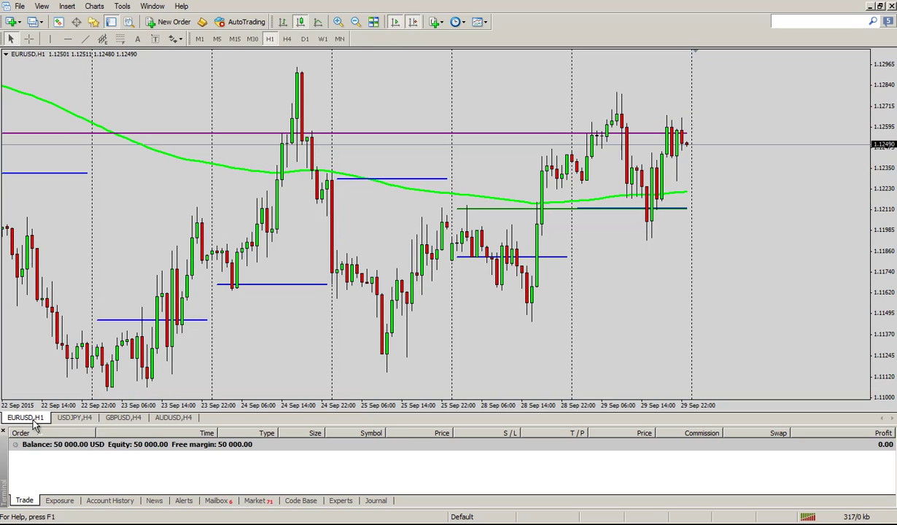
{"action": "left_click", "coordinate": [73, 420]}
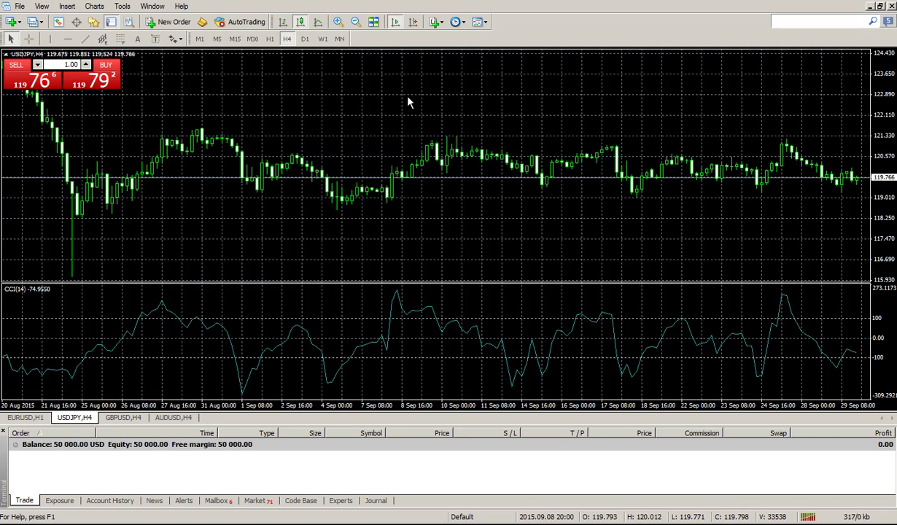
Apply the Daytradersfx template to USDJPY and set the chart to the H1 timeframe
{"action": "left_click", "coordinate": [482, 27]}
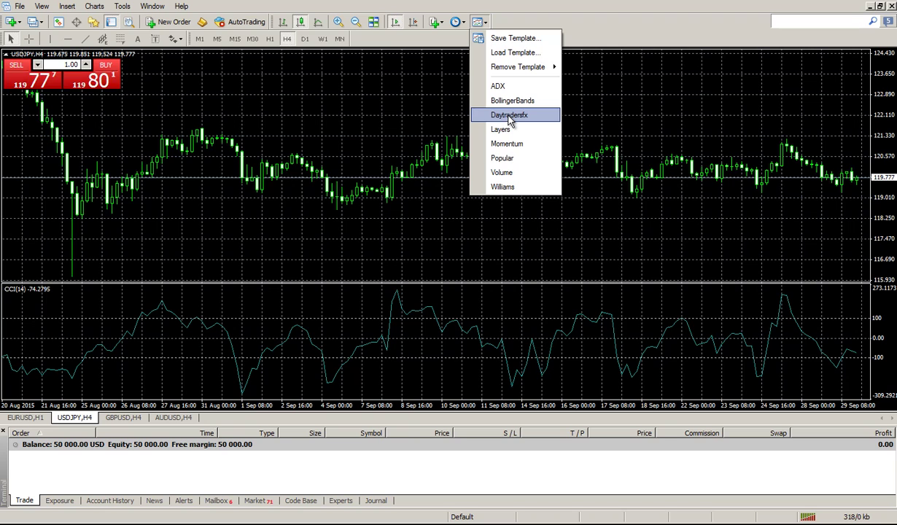
{"action": "left_click", "coordinate": [511, 118]}
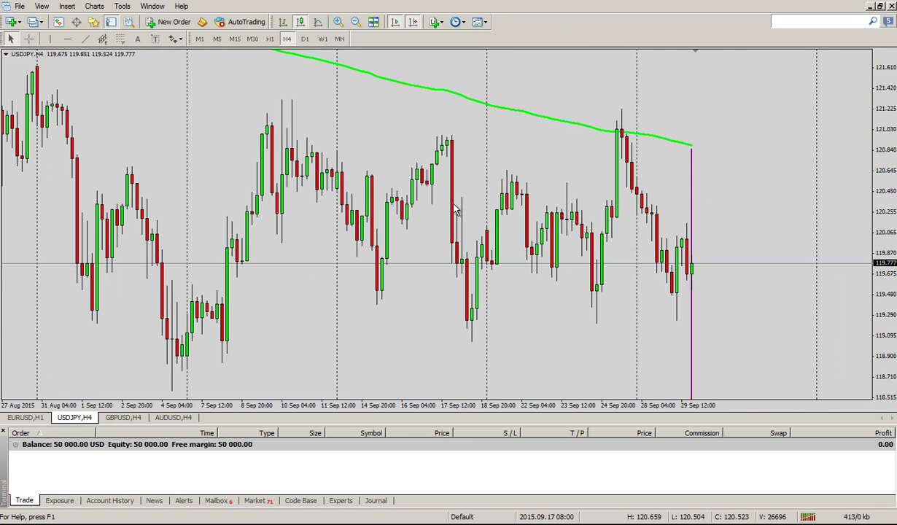
{"action": "left_click", "coordinate": [304, 38]}
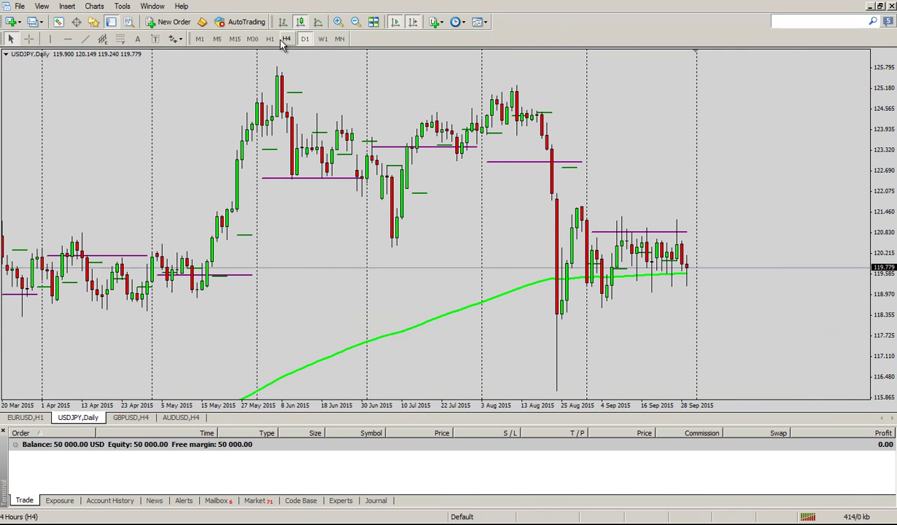
{"action": "left_click", "coordinate": [269, 39]}
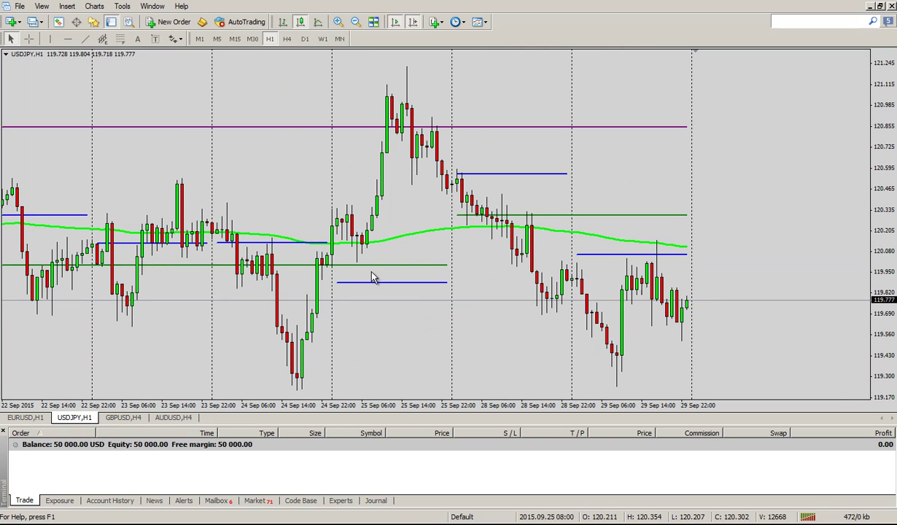
Show the GBPUSD H4 chart as zoomed-in candlesticks
{"action": "left_click", "coordinate": [124, 418]}
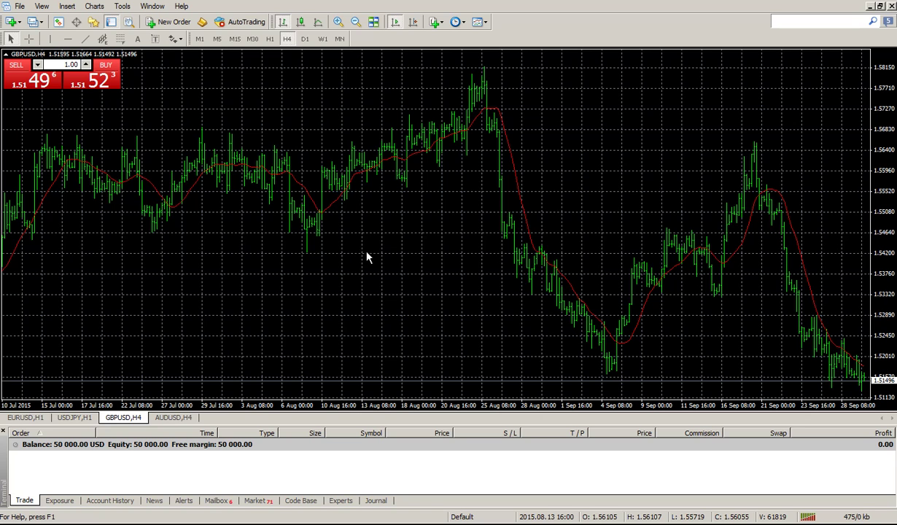
{"action": "left_click", "coordinate": [302, 23]}
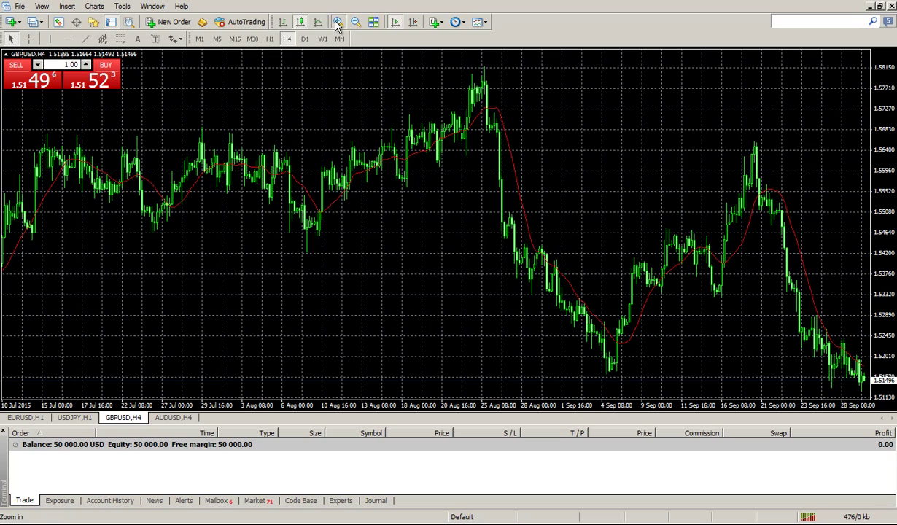
{"action": "left_click", "coordinate": [338, 23]}
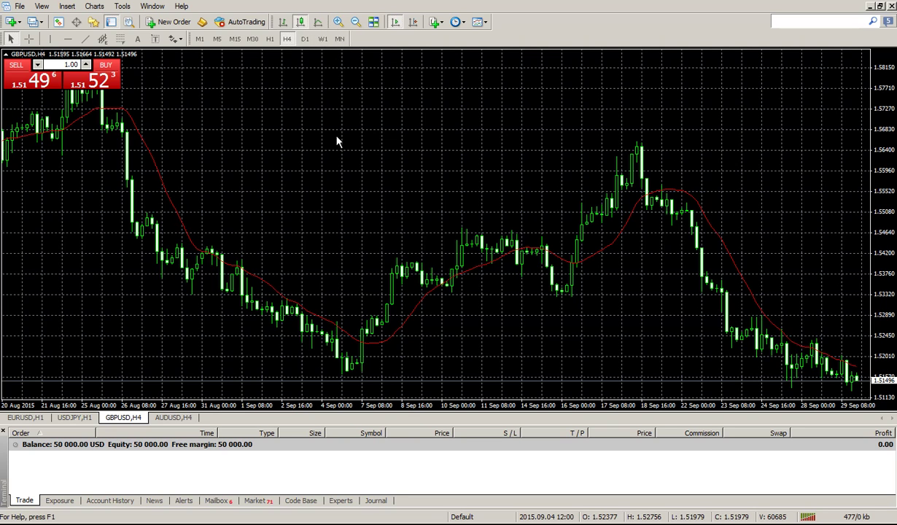
Open the Properties of GBPUSD,H4 dialog from the chart's context menu
{"action": "right_click", "coordinate": [309, 126]}
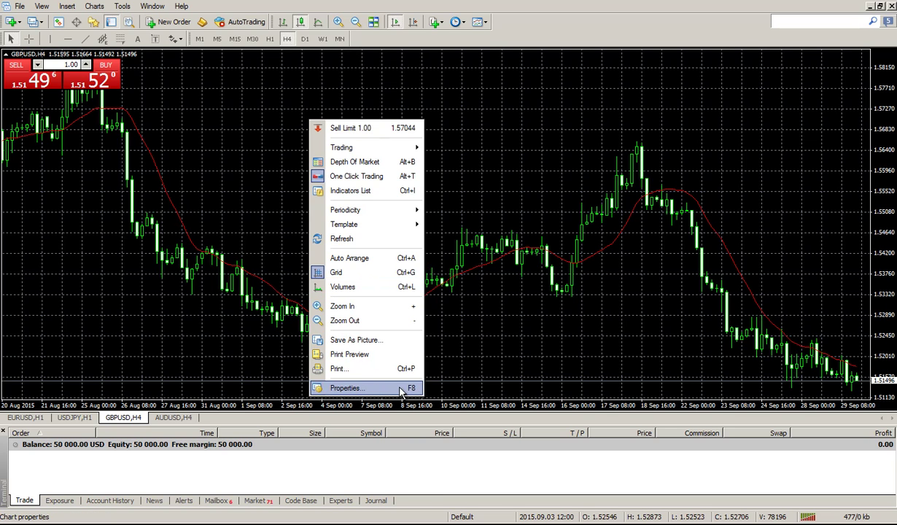
{"action": "left_click", "coordinate": [374, 389]}
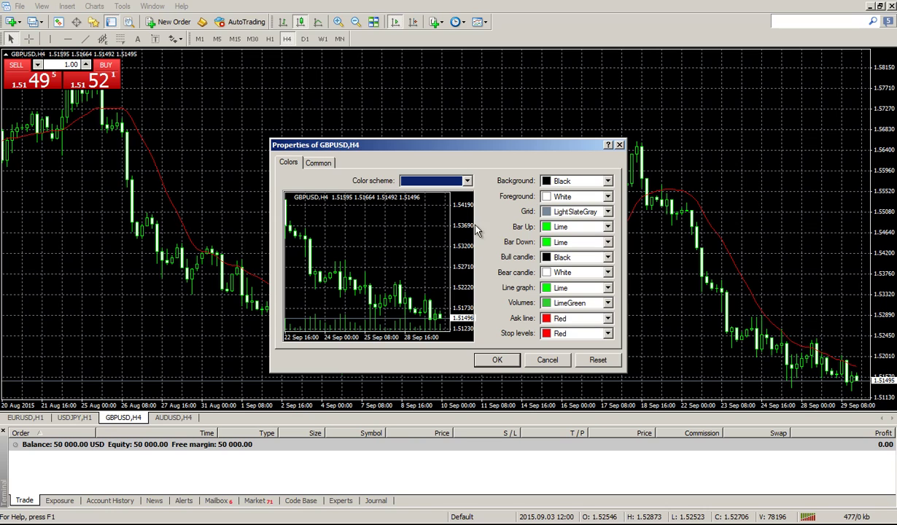
Set Background to LightGray, Foreground to Black and Grid to LightGray
{"action": "left_click", "coordinate": [608, 181]}
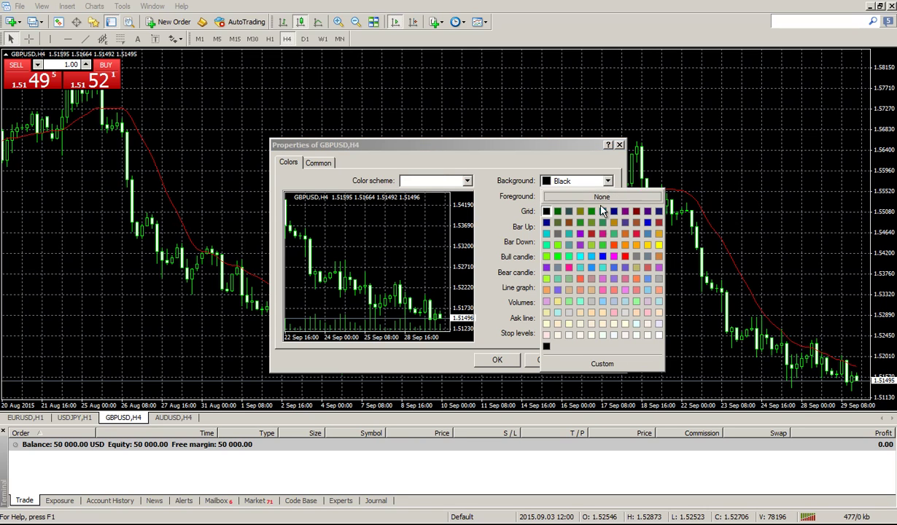
{"action": "left_click", "coordinate": [572, 319]}
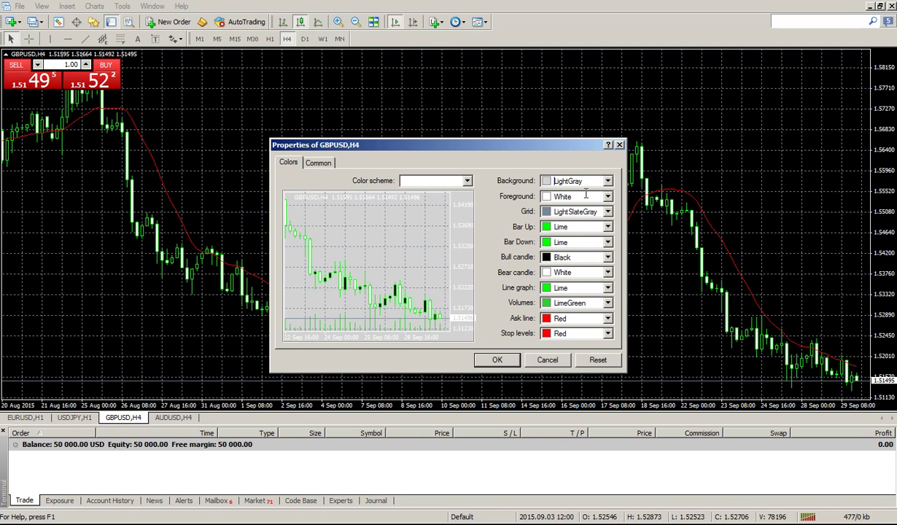
{"action": "left_click", "coordinate": [607, 197]}
{"action": "left_click", "coordinate": [528, 217]}
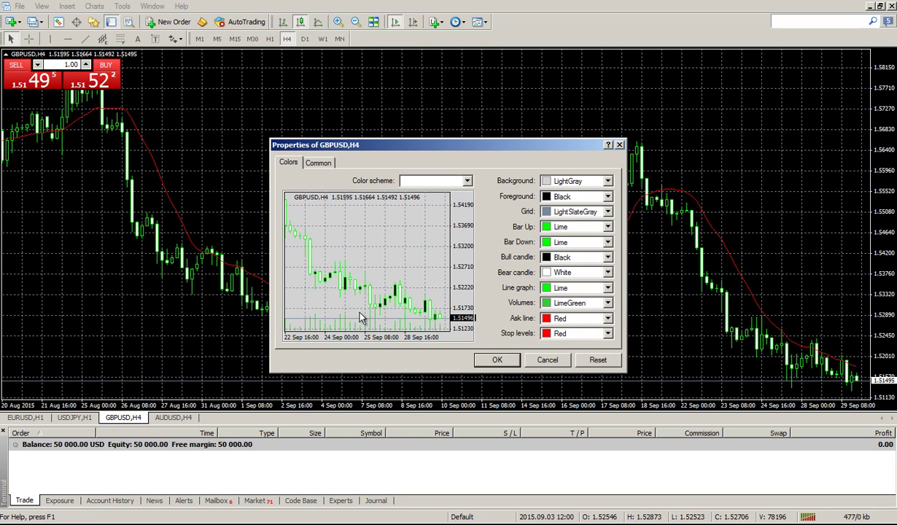
{"action": "left_click", "coordinate": [607, 212]}
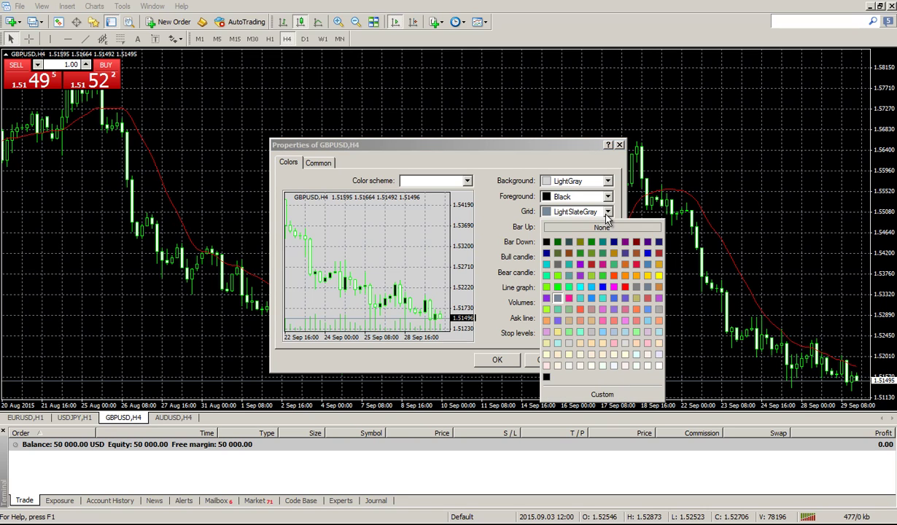
{"action": "left_click", "coordinate": [568, 344]}
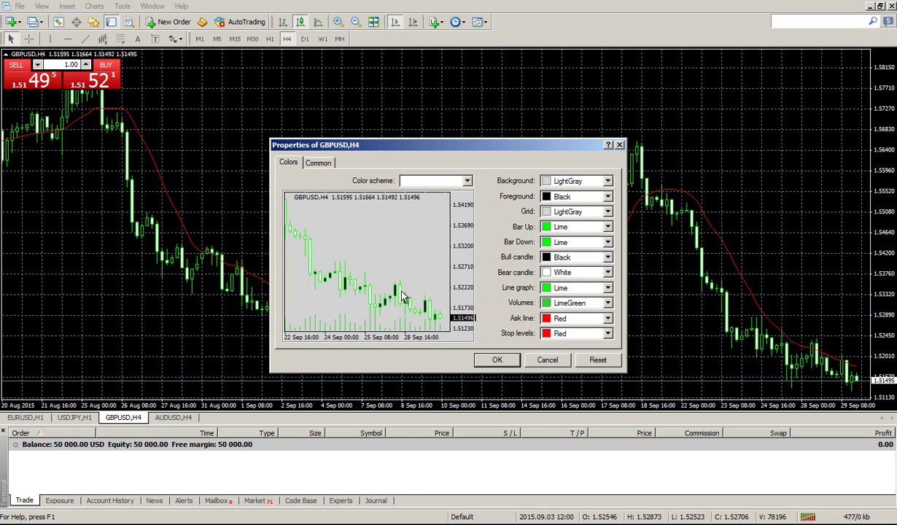
Set the Bar up and Bar down colours to Black
{"action": "left_click", "coordinate": [607, 227]}
{"action": "left_click", "coordinate": [526, 249]}
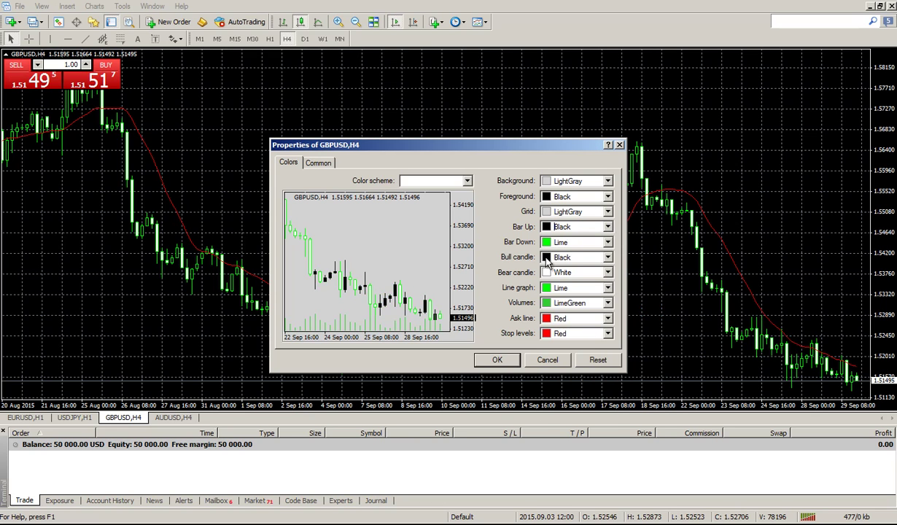
{"action": "left_click", "coordinate": [607, 242]}
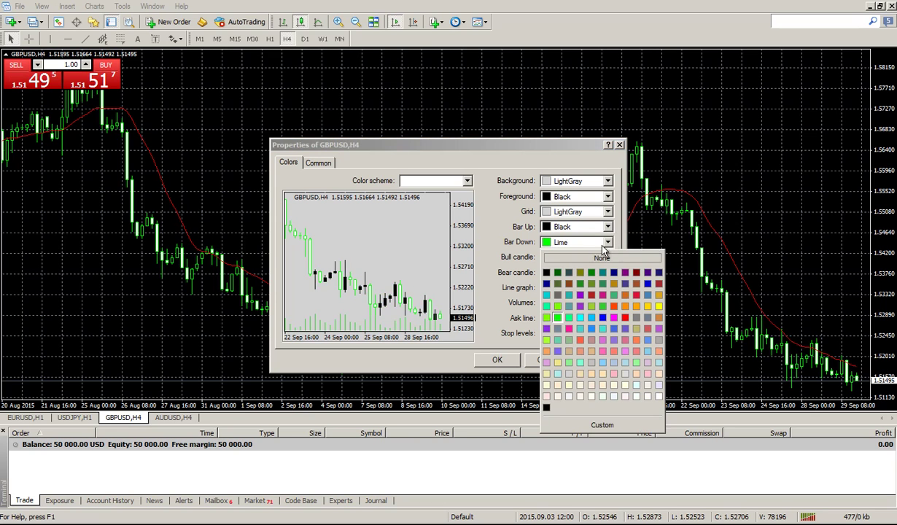
{"action": "left_click", "coordinate": [527, 264]}
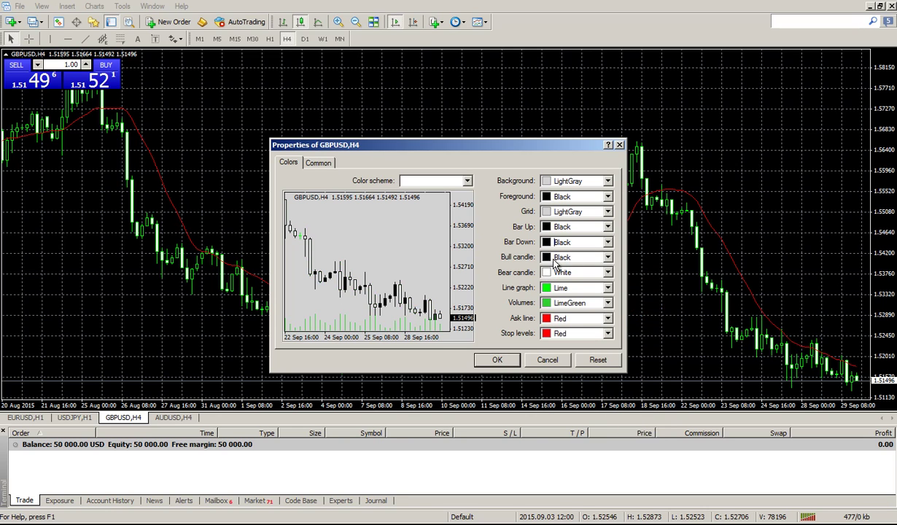
Make bull candles LawnGreen and bear candles Red, and apply the colours
{"action": "left_click", "coordinate": [586, 256]}
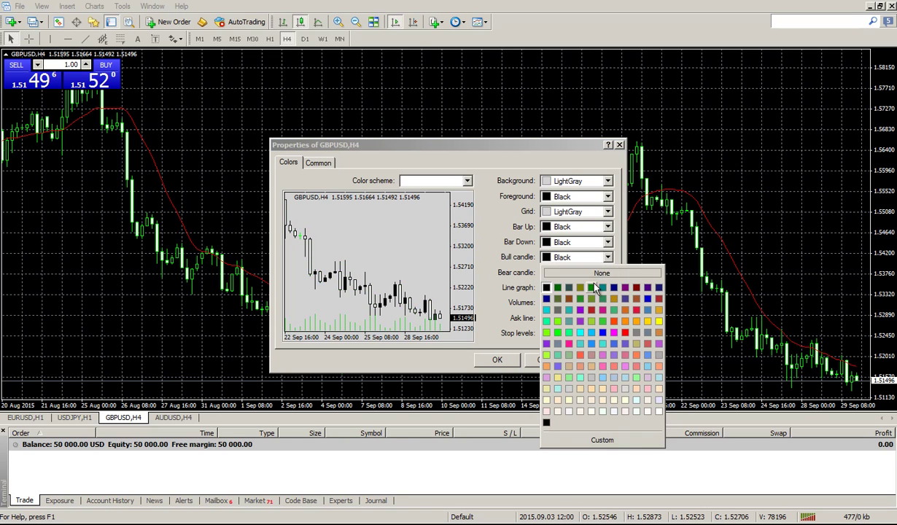
{"action": "left_click", "coordinate": [559, 330]}
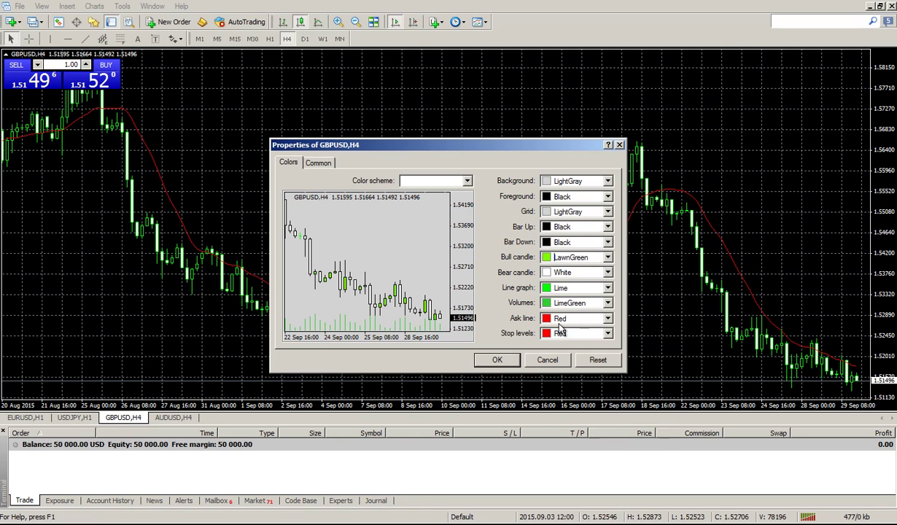
{"action": "left_click", "coordinate": [608, 272]}
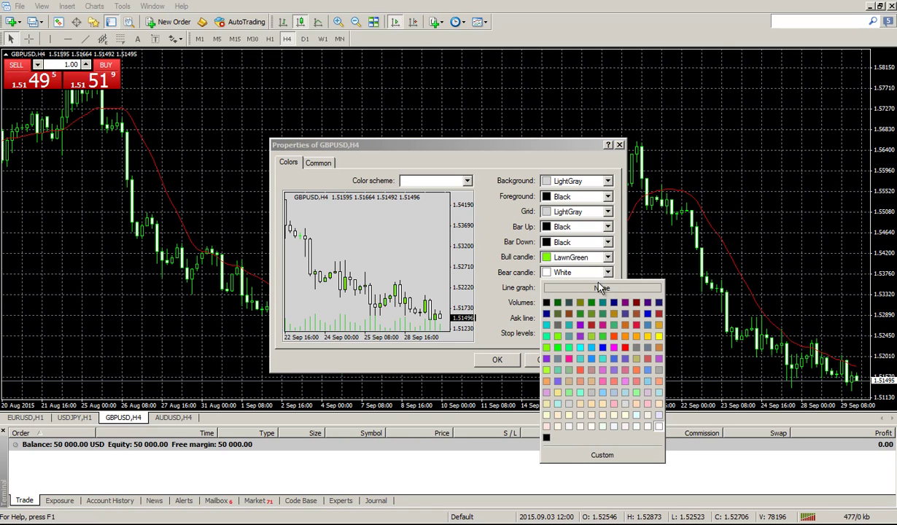
{"action": "left_click", "coordinate": [624, 349]}
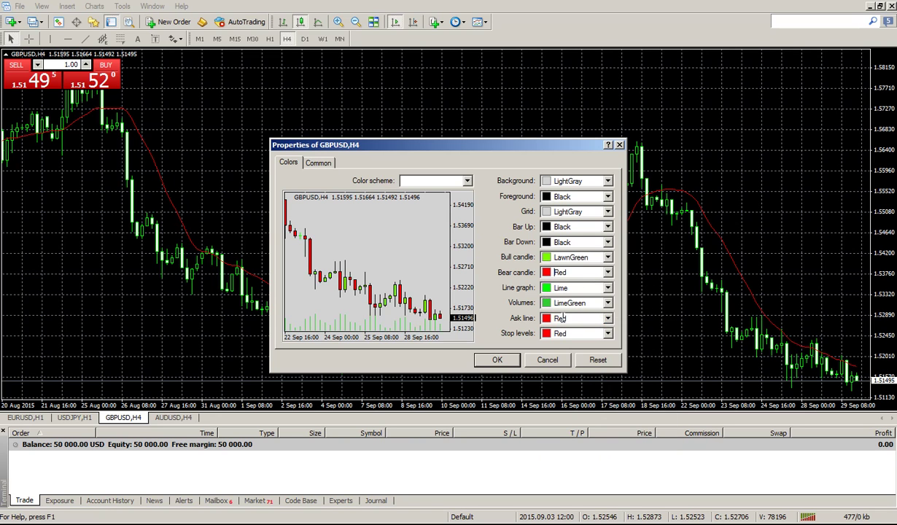
{"action": "left_click", "coordinate": [497, 363]}
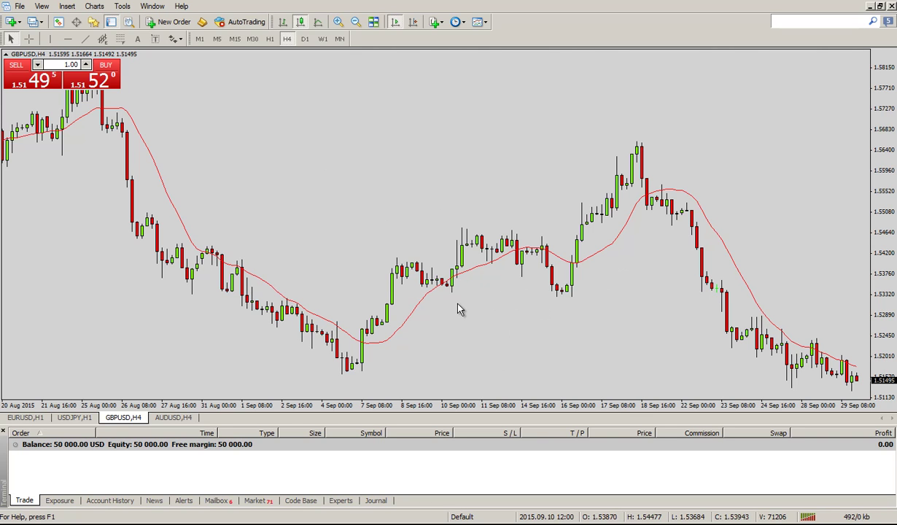
Change the MA(14) line to a 200-period Exponential average drawn in thicker Blue
{"action": "mouse_move", "coordinate": [418, 312]}
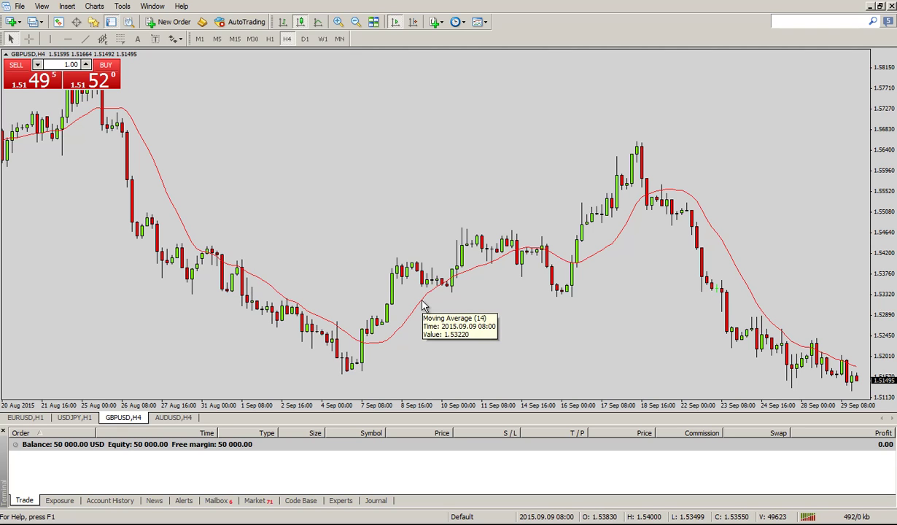
{"action": "right_click", "coordinate": [425, 307]}
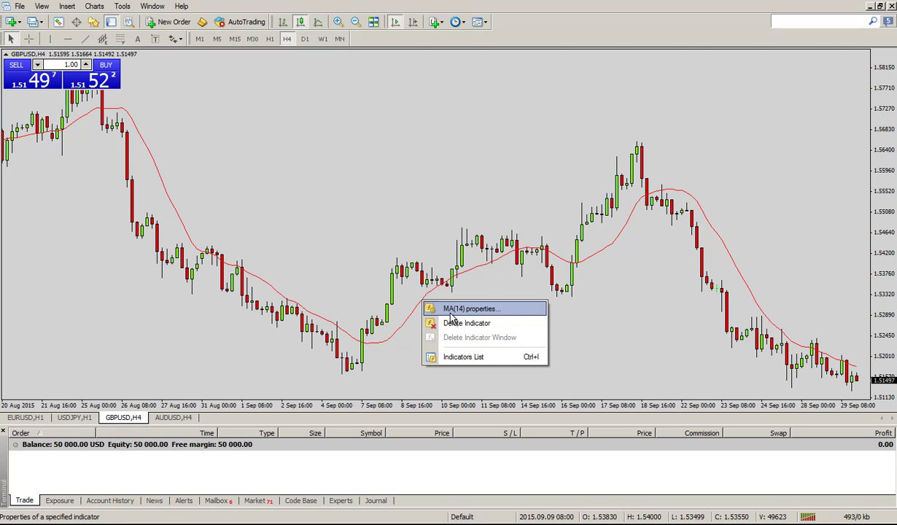
{"action": "left_click", "coordinate": [451, 316]}
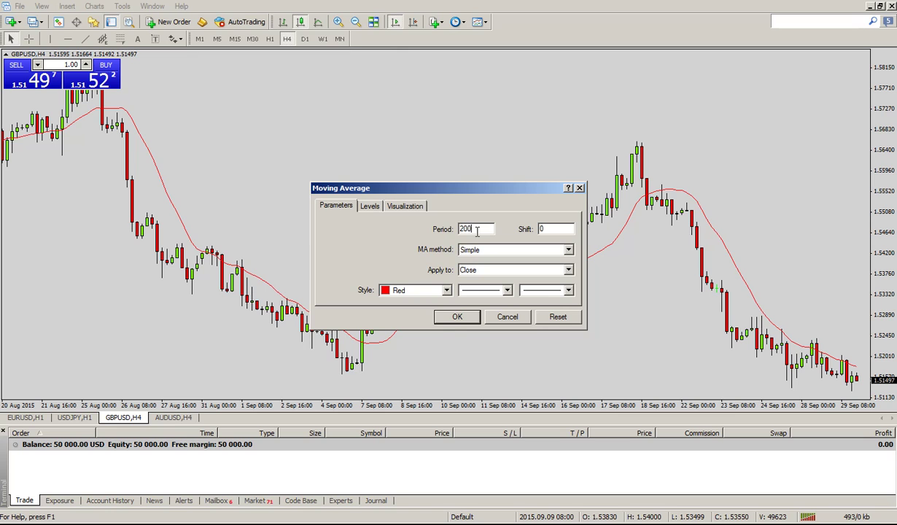
{"action": "left_click", "coordinate": [554, 249]}
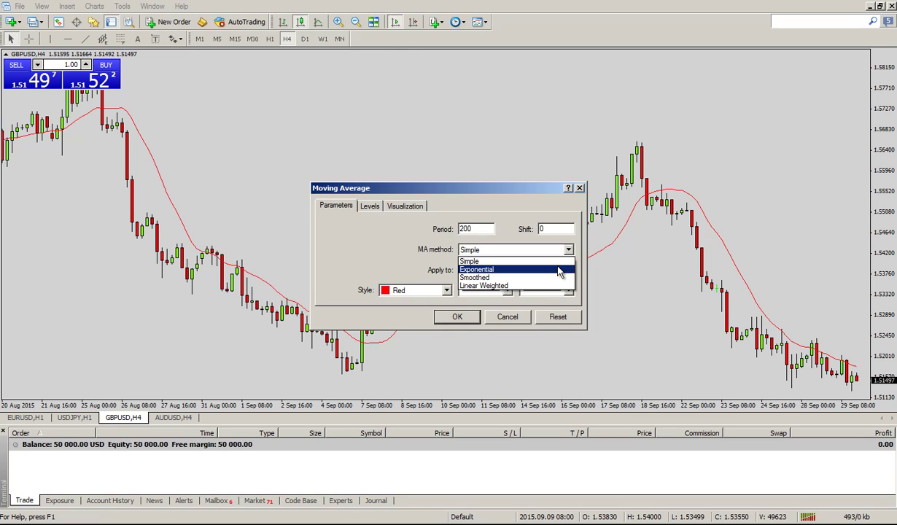
{"action": "left_click", "coordinate": [559, 267]}
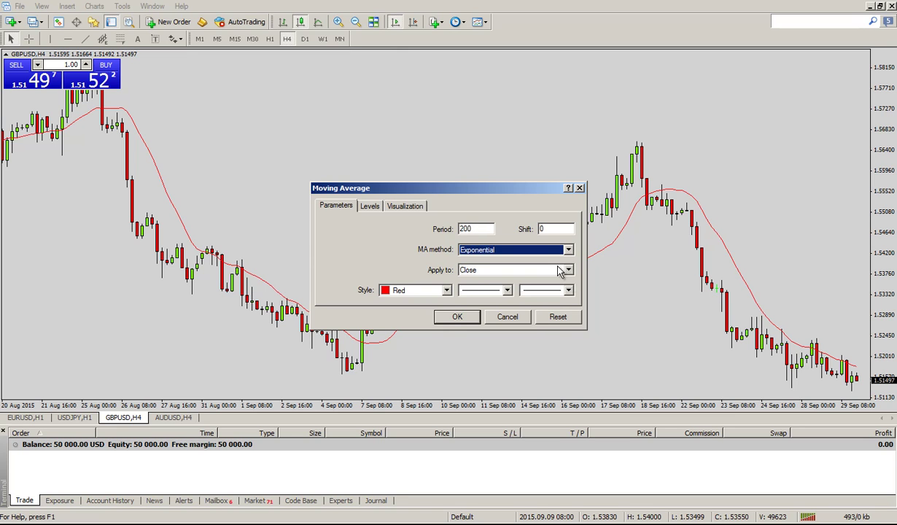
{"action": "left_click", "coordinate": [447, 292]}
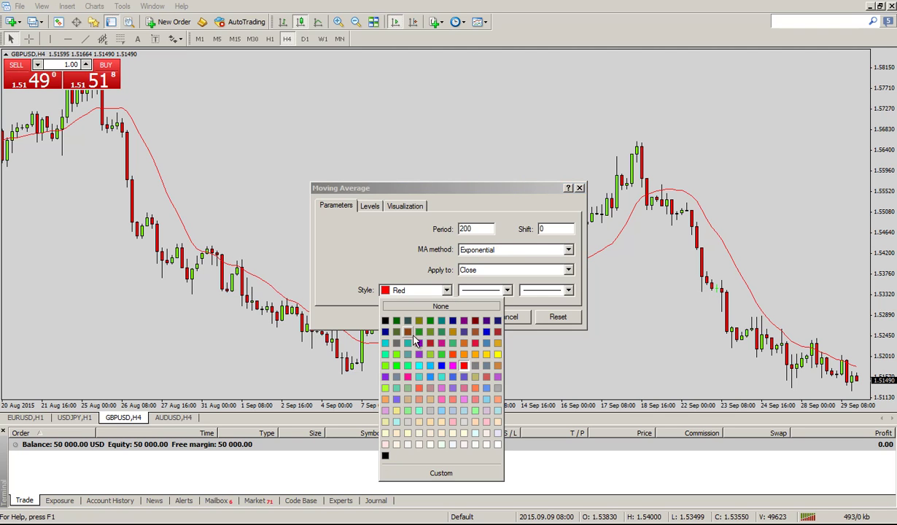
{"action": "left_click", "coordinate": [441, 366]}
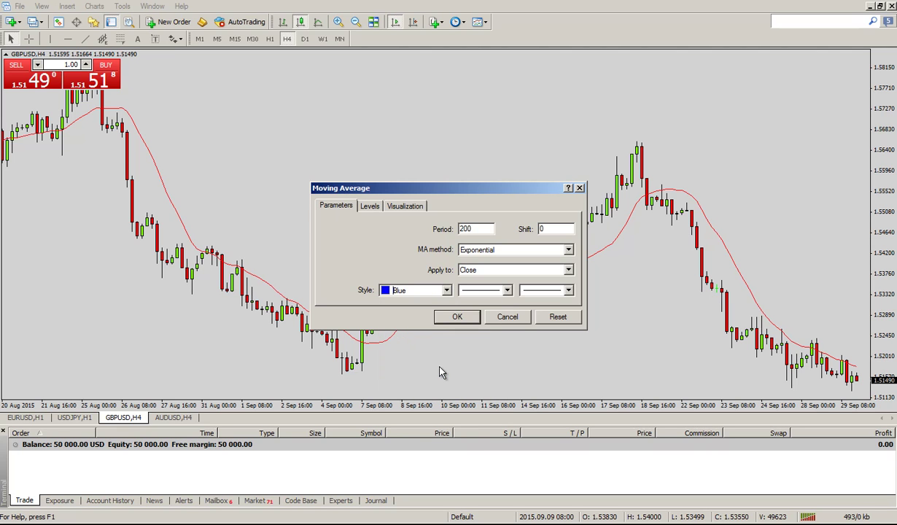
{"action": "left_click", "coordinate": [568, 290]}
{"action": "left_click", "coordinate": [561, 317]}
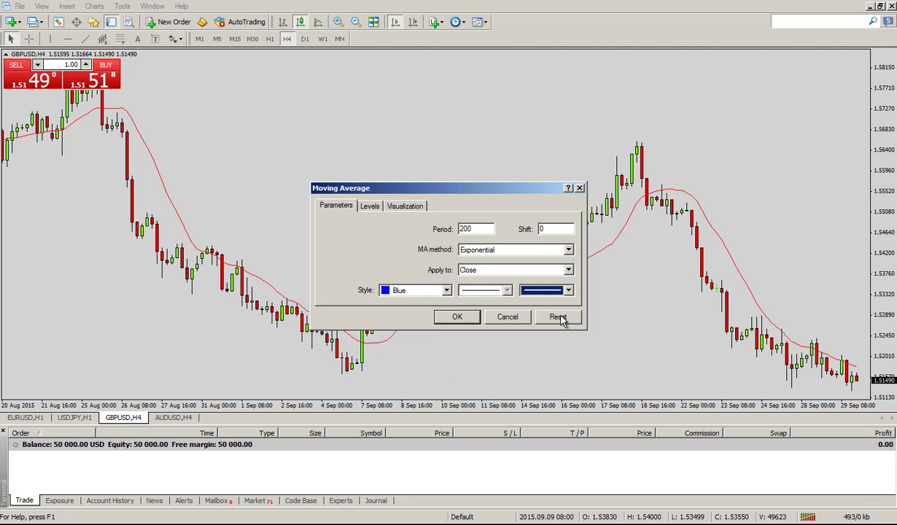
{"action": "left_click", "coordinate": [466, 318]}
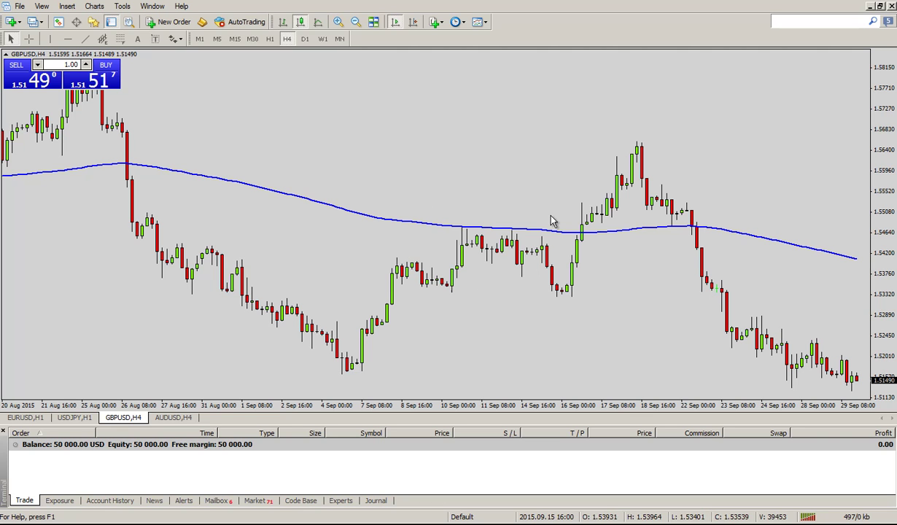
Save the GBPUSD chart setup as the template 'my template'
{"action": "left_click", "coordinate": [480, 24]}
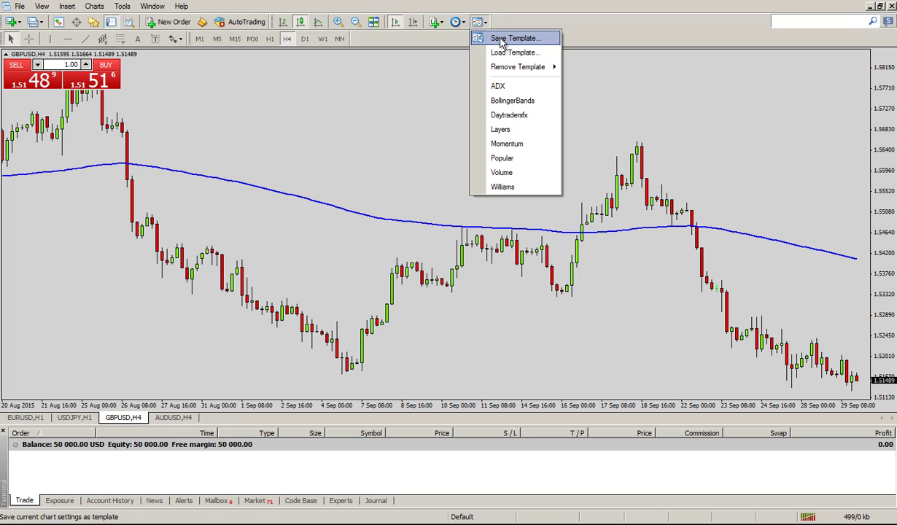
{"action": "left_click", "coordinate": [500, 43]}
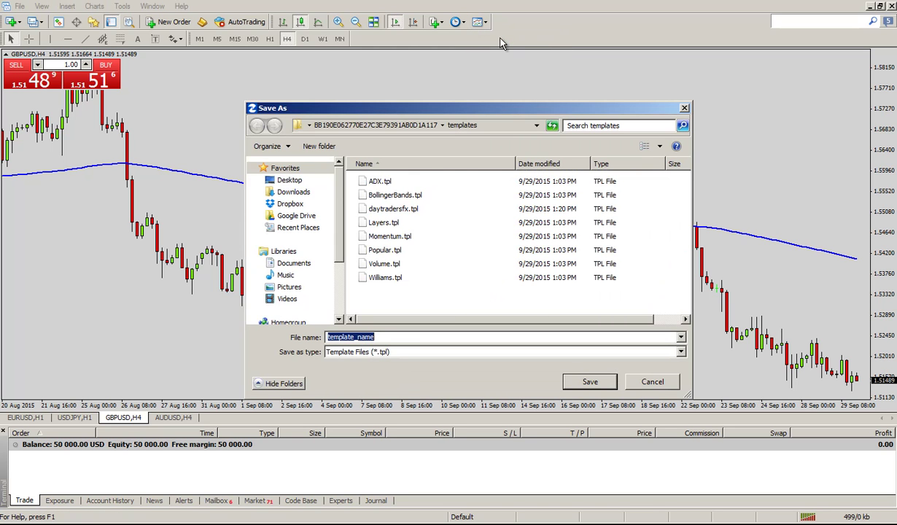
{"action": "type", "text": "my template"}
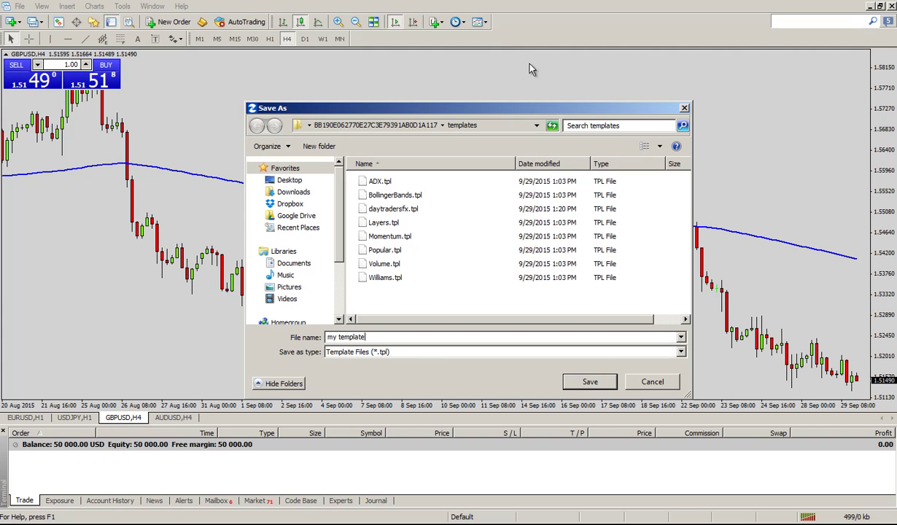
{"action": "left_click", "coordinate": [590, 382]}
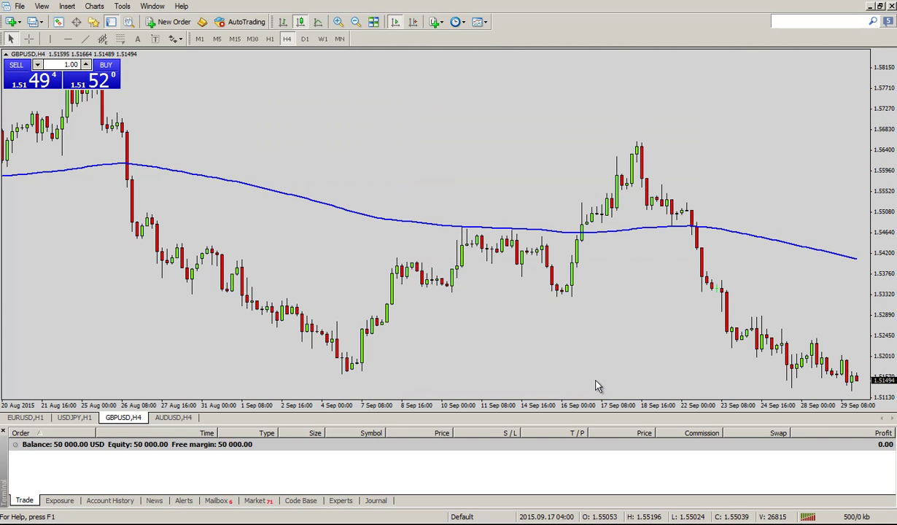
Apply 'my template' to the AUDUSD H4 chart and compare it with USDJPY H1
{"action": "left_click", "coordinate": [174, 418]}
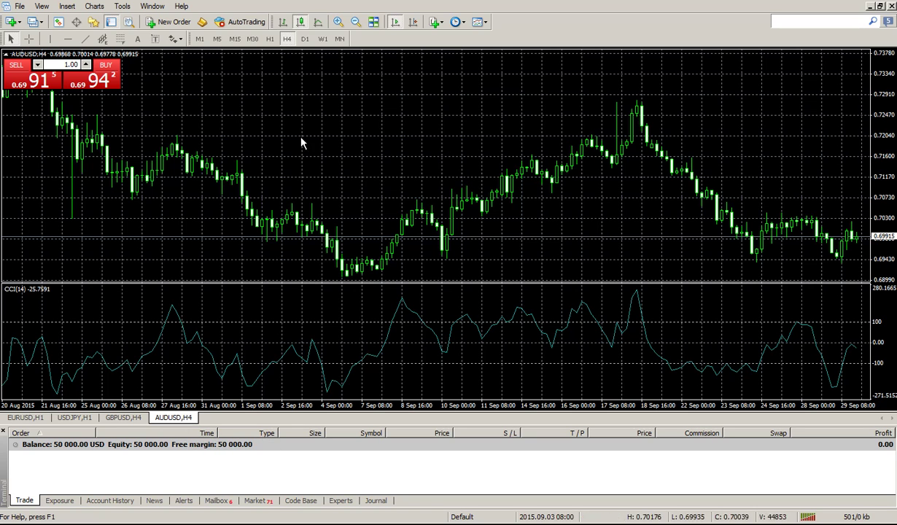
{"action": "left_click", "coordinate": [479, 22]}
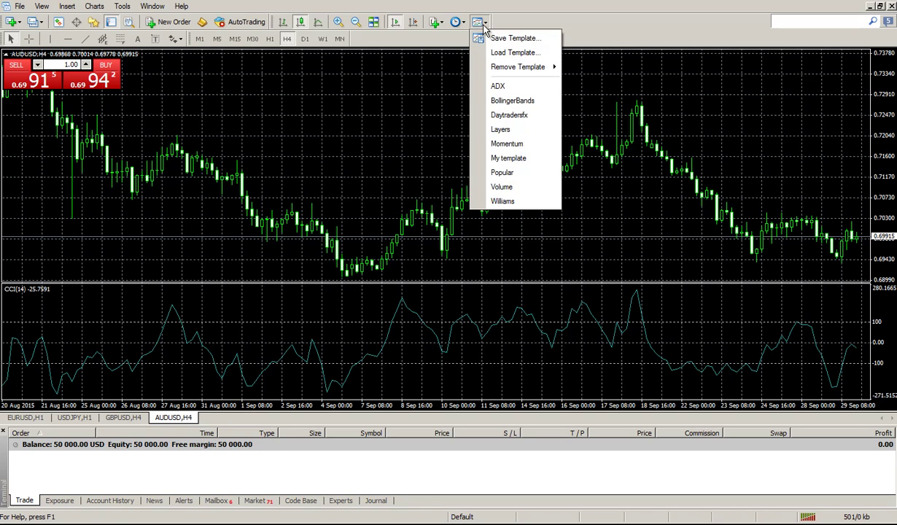
{"action": "left_click", "coordinate": [516, 161]}
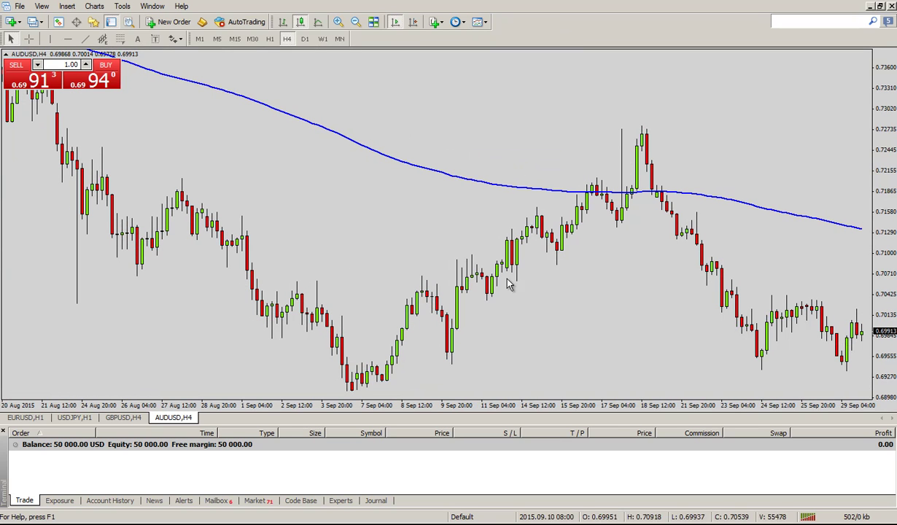
{"action": "left_click", "coordinate": [67, 419]}
{"action": "left_click", "coordinate": [177, 419]}
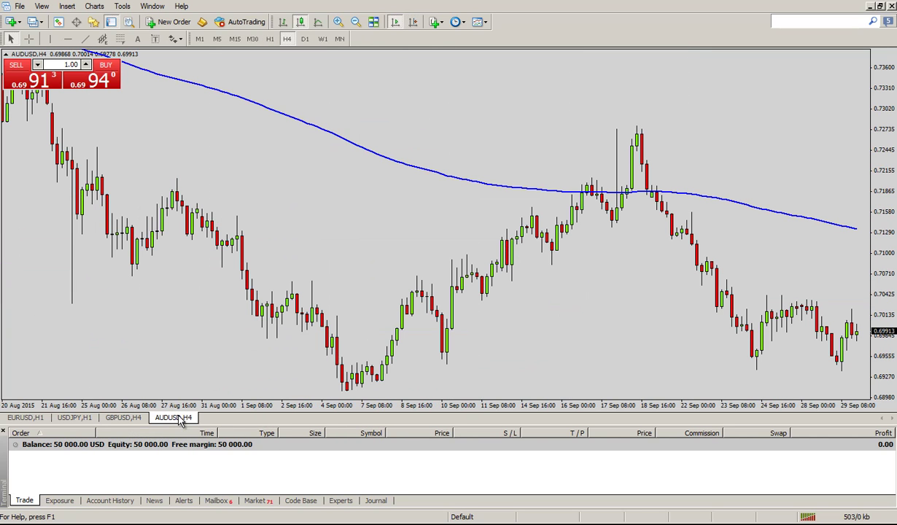